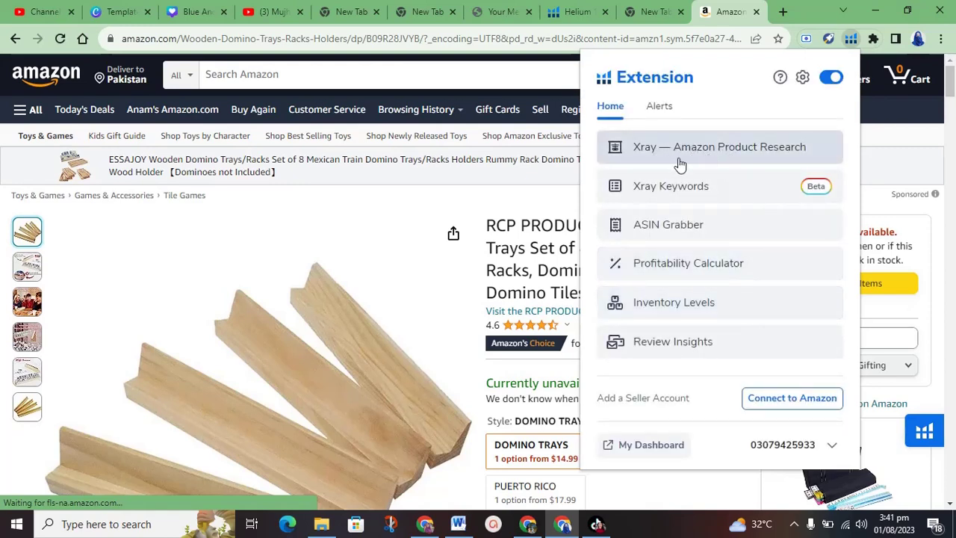
Step: Run Xray product research on the domino trays listing, dismiss the upgrade offer and close Xray
{"action": "left_click", "coordinate": [708, 161]}
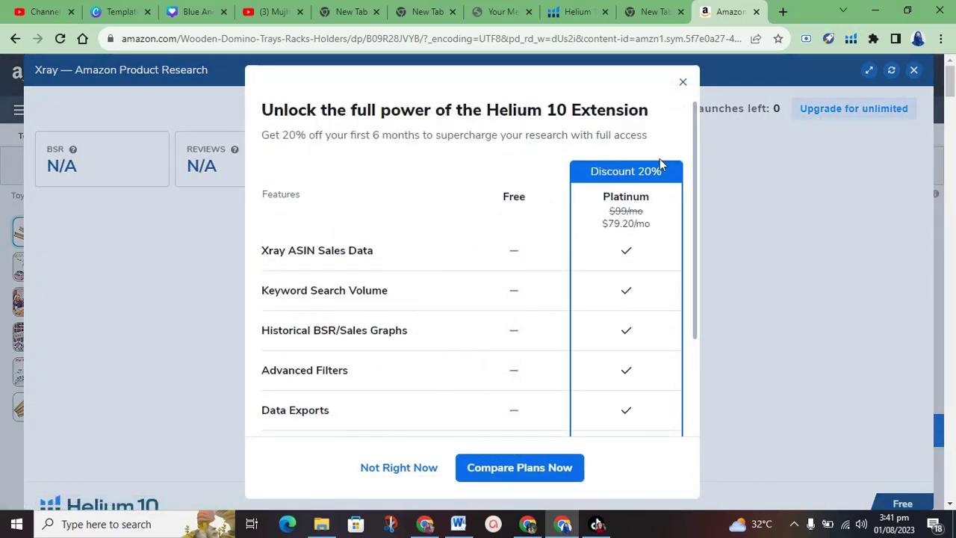
{"action": "left_click", "coordinate": [682, 84]}
{"action": "left_click", "coordinate": [914, 71]}
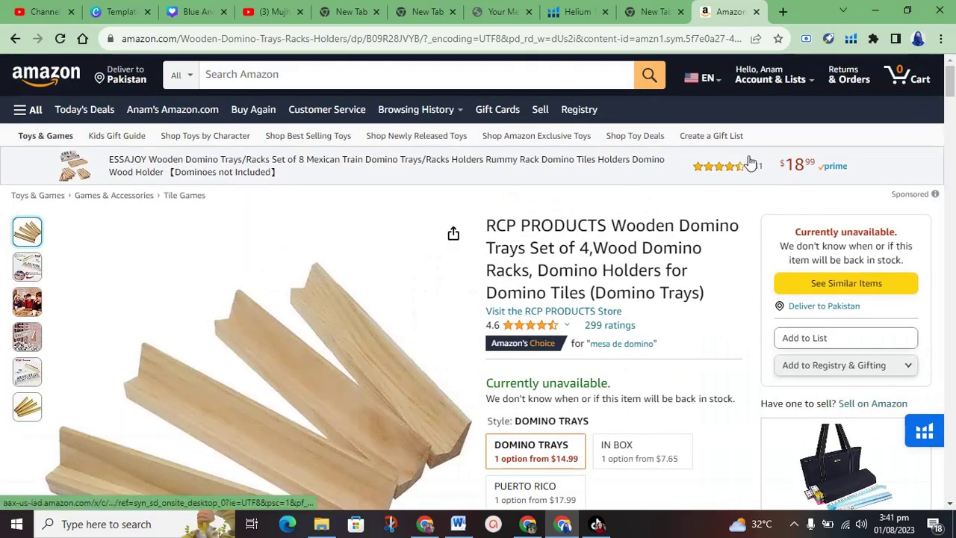
Step: Reload the product page and switch the Helium 10 extension to the second account in its account list
{"action": "left_click", "coordinate": [60, 38]}
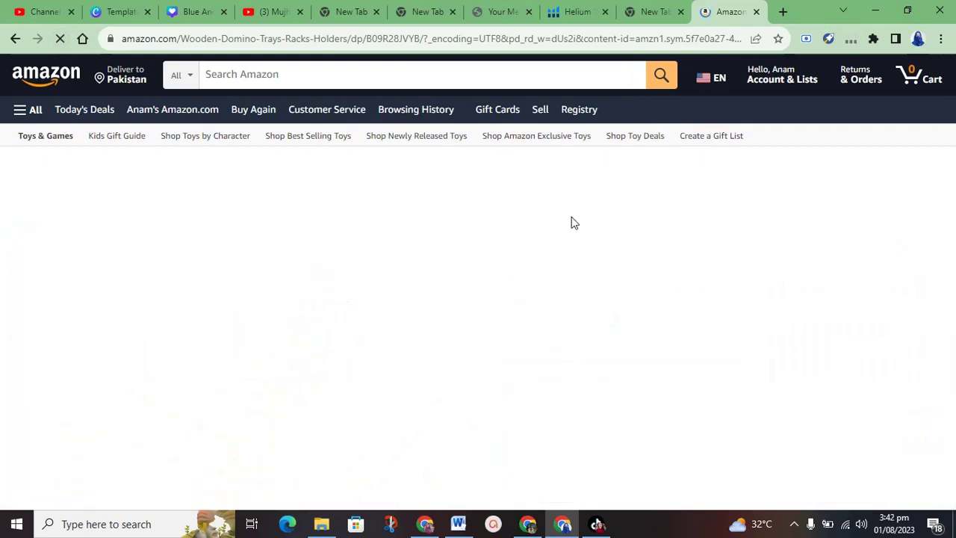
{"action": "left_click", "coordinate": [848, 40]}
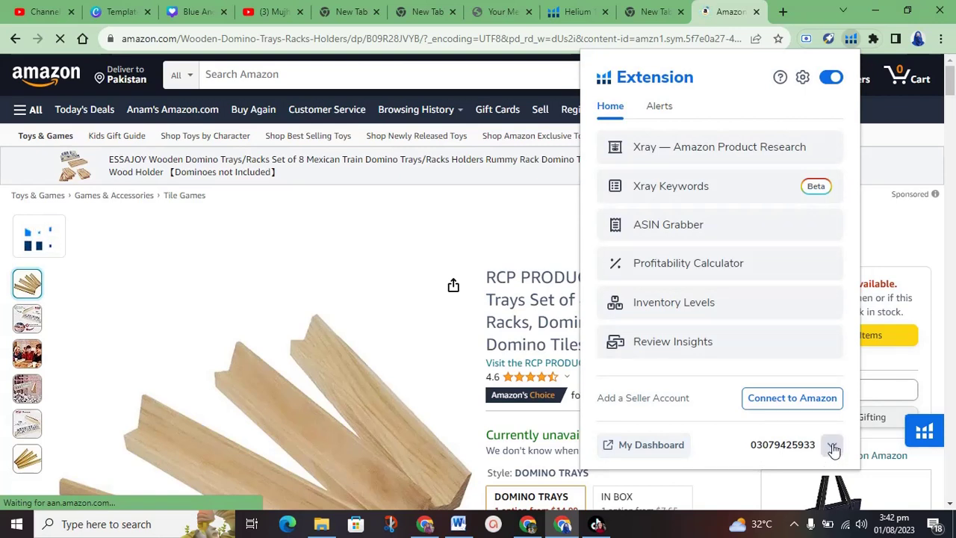
{"action": "left_click", "coordinate": [833, 446]}
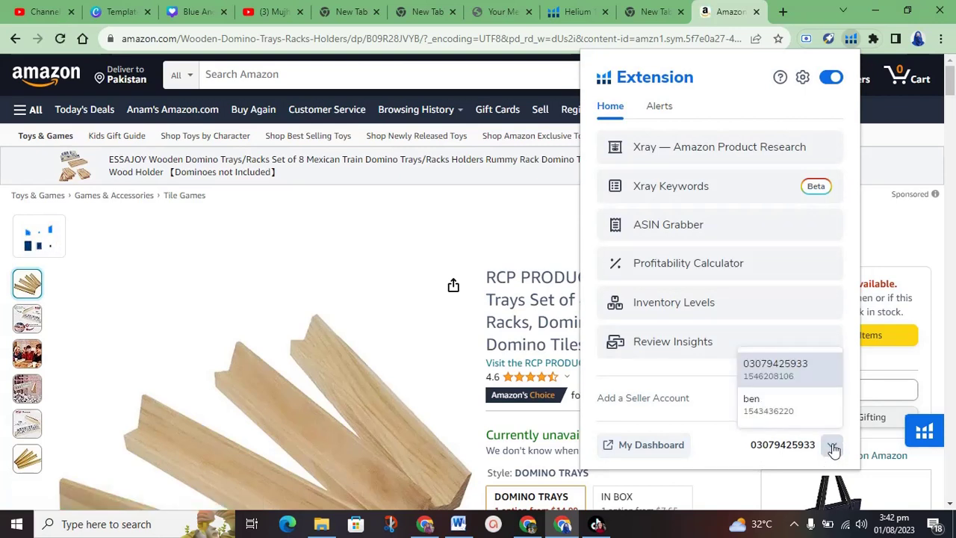
{"action": "left_click", "coordinate": [784, 411]}
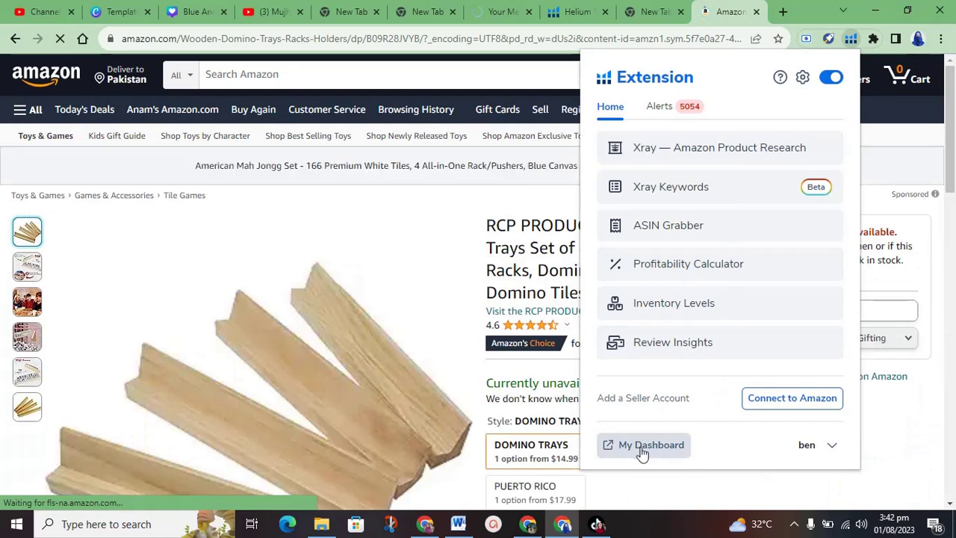
{"action": "left_click", "coordinate": [831, 449]}
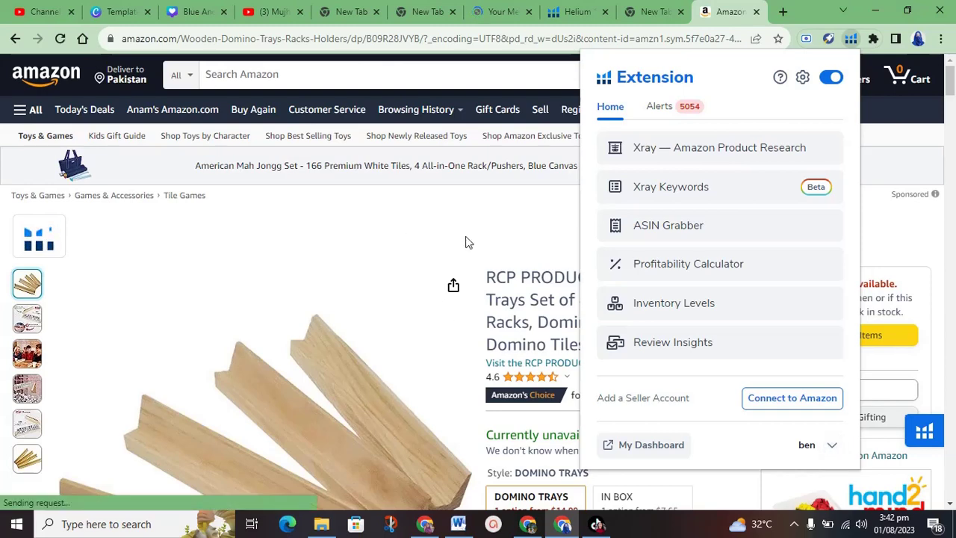
{"action": "left_click", "coordinate": [443, 251]}
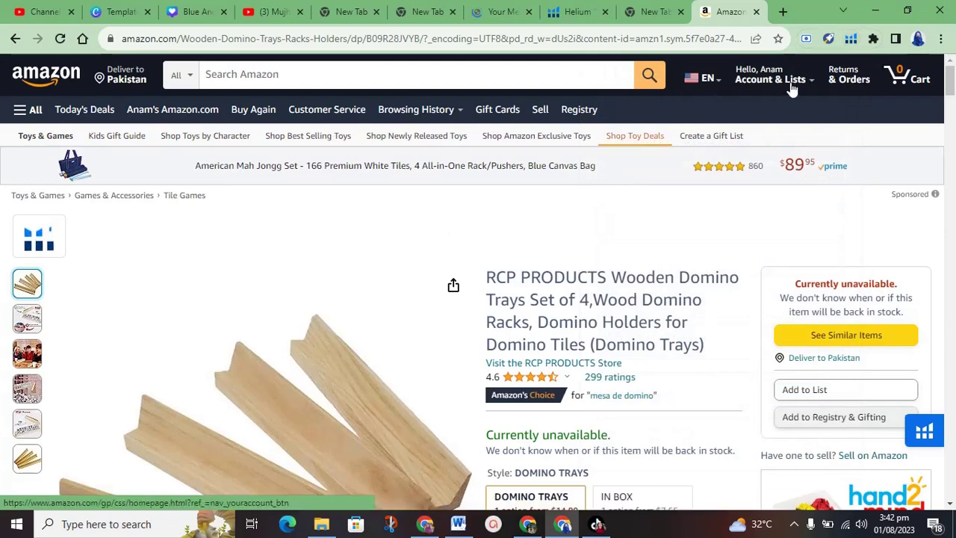
Step: Run Xray product research on the domino trays listing with the switched account, and close the results
{"action": "left_click", "coordinate": [850, 41]}
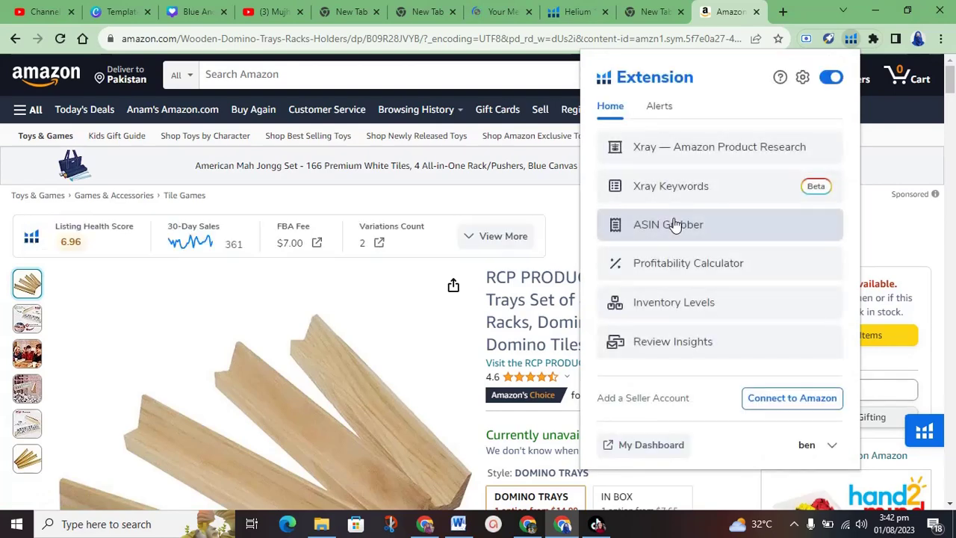
{"action": "left_click", "coordinate": [723, 153]}
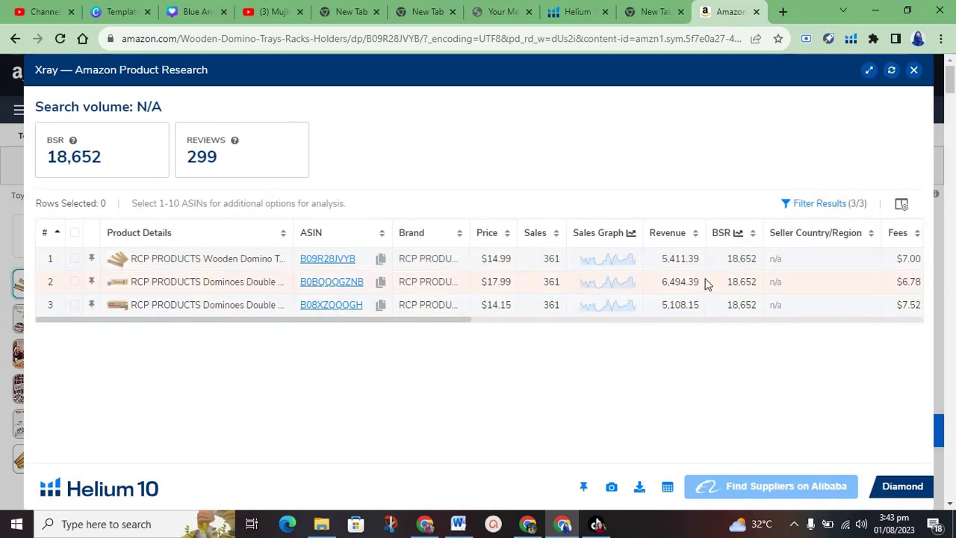
{"action": "left_click", "coordinate": [914, 71]}
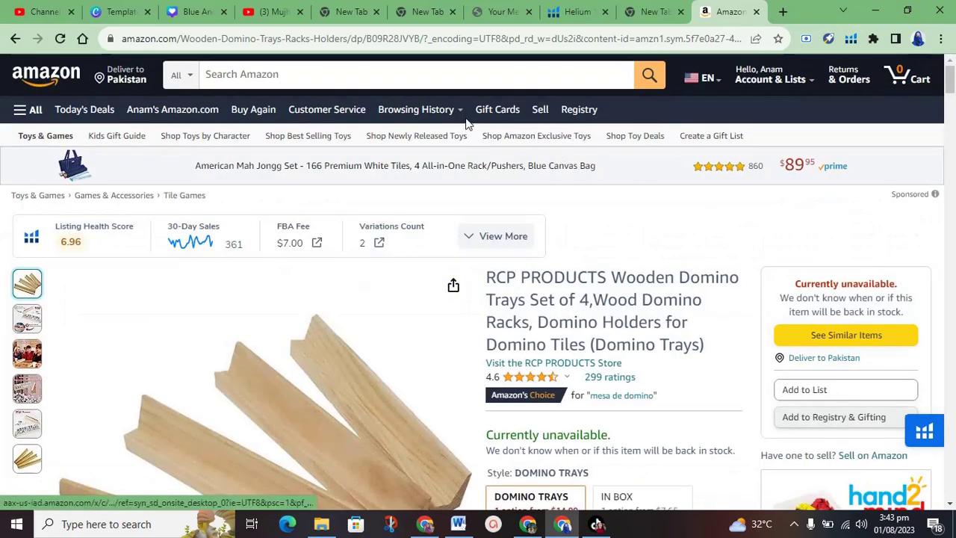
Step: Log in to Helium 10 from the Its Amz member page, trying the Helium 10 (02) resource and Helium 10 (01)
{"action": "left_click", "coordinate": [555, 13]}
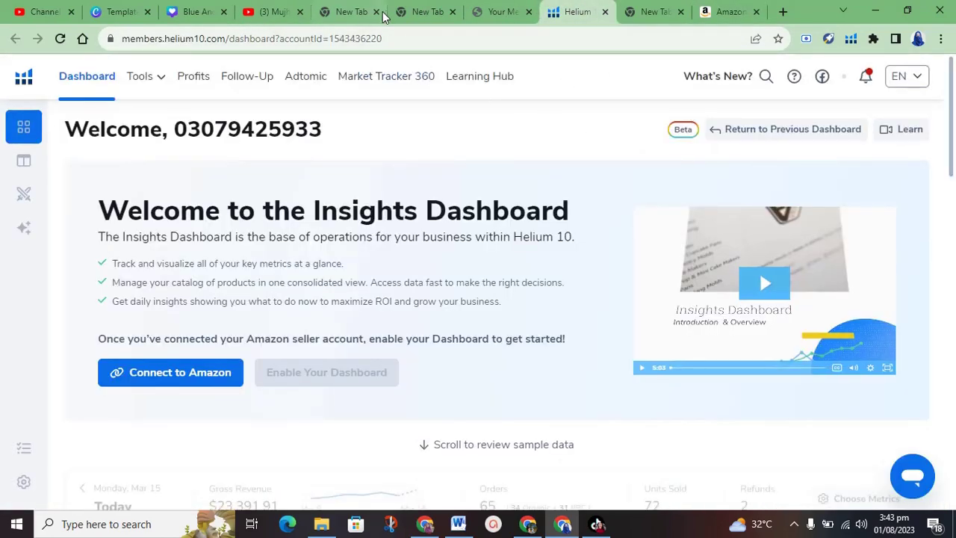
{"action": "left_click", "coordinate": [496, 11]}
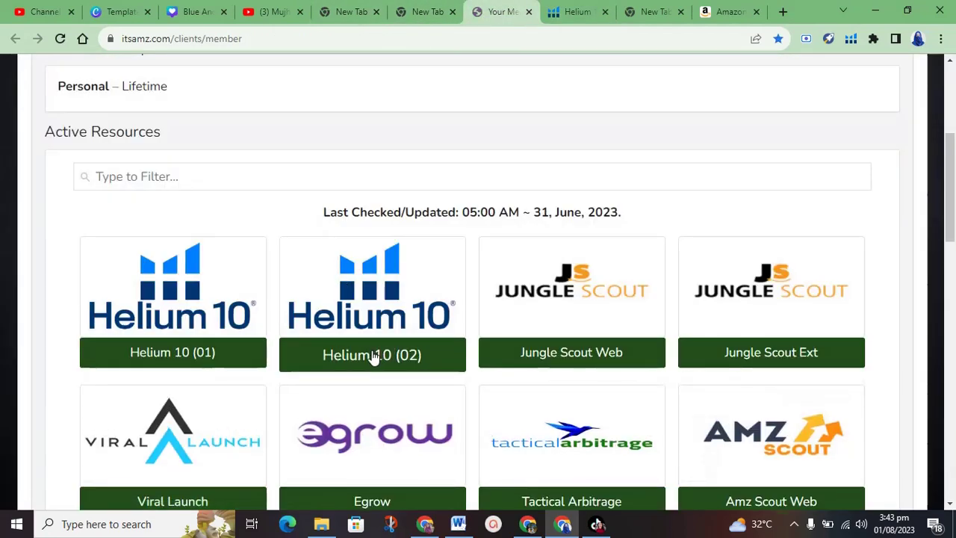
{"action": "left_click", "coordinate": [373, 357]}
{"action": "left_click", "coordinate": [617, 12]}
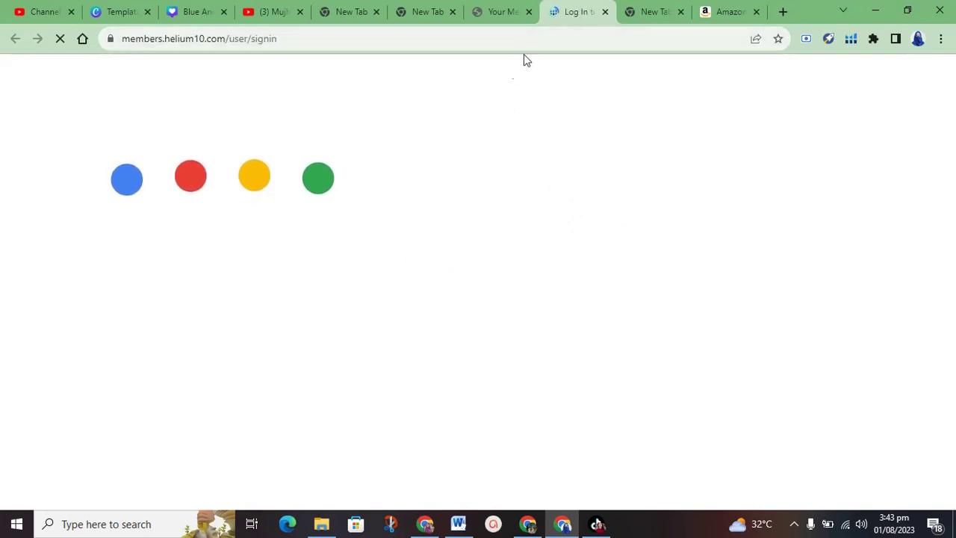
{"action": "left_click", "coordinate": [489, 10]}
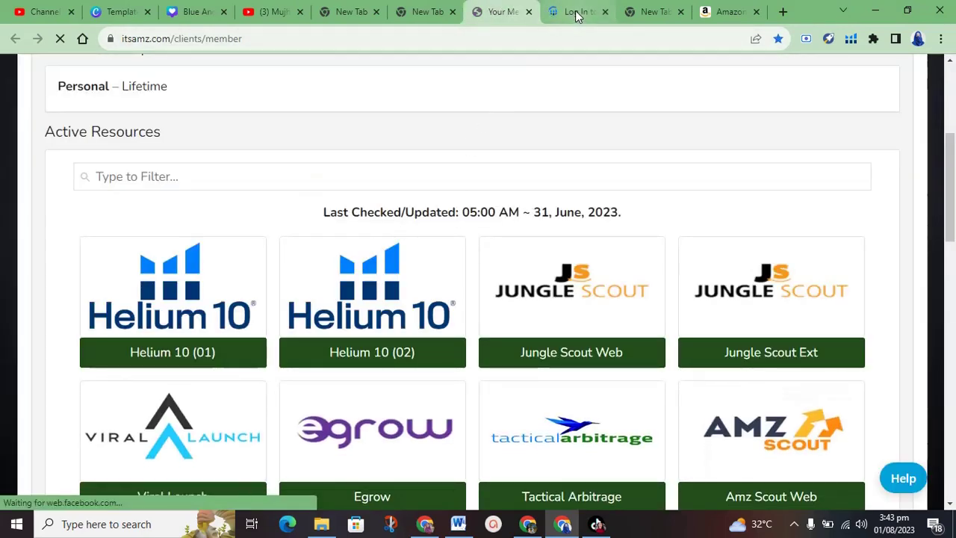
{"action": "left_click", "coordinate": [191, 361]}
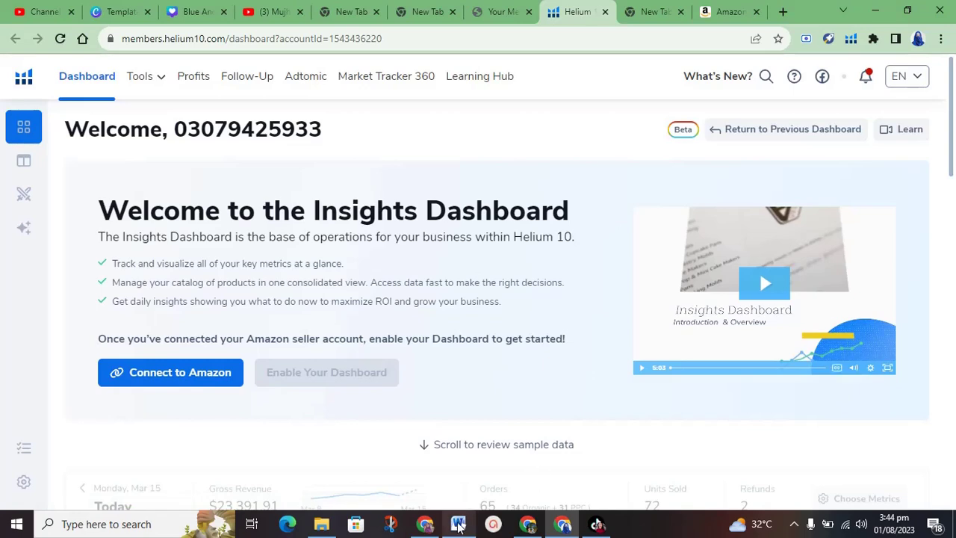
Step: Switch to Microsoft Word to view the document's heading, and return to the Helium 10 dashboard in Chrome
{"action": "mouse_move", "coordinate": [458, 519]}
{"action": "left_click", "coordinate": [460, 490]}
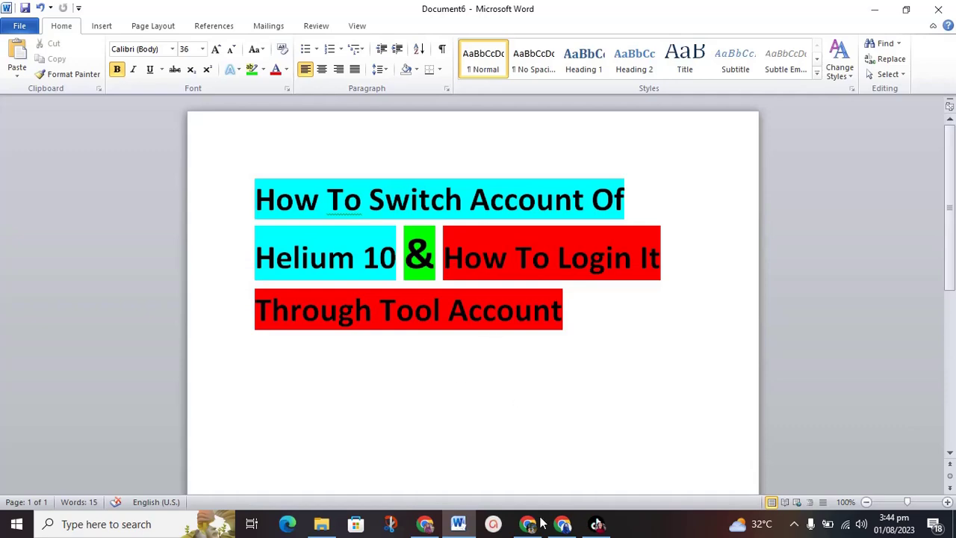
{"action": "mouse_move", "coordinate": [562, 524]}
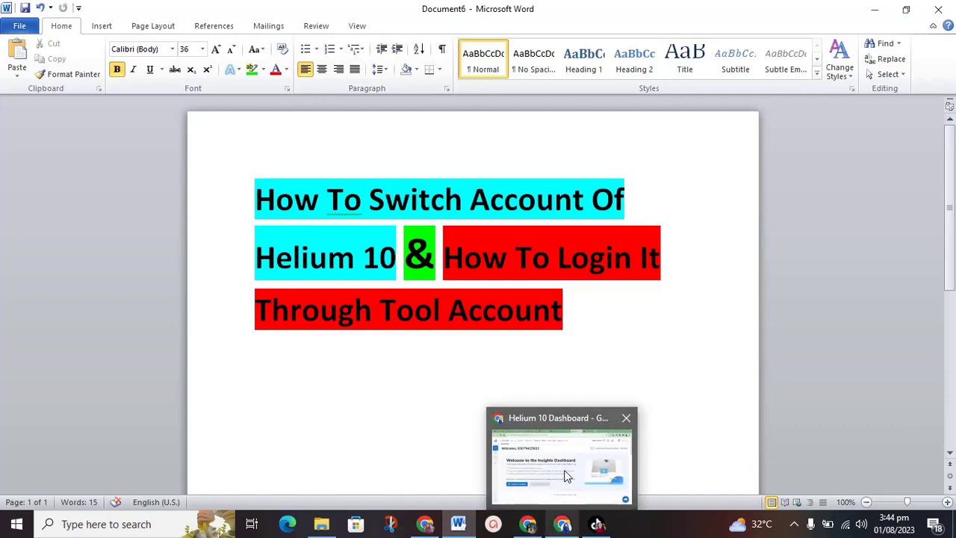
{"action": "left_click", "coordinate": [565, 478]}
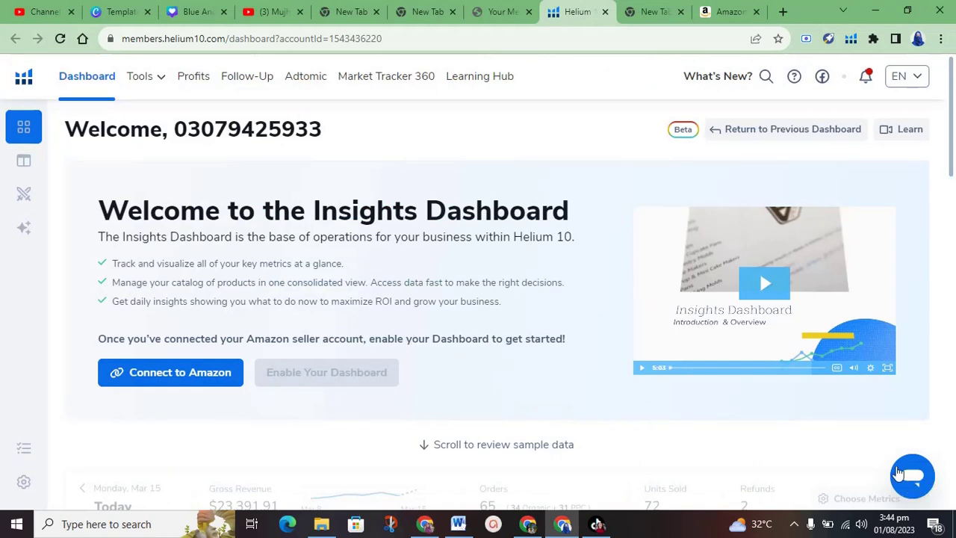
Step: Open the help chat on the Its Amz member page, browse its active resources and extension downloads, and return to the Helium 10 dashboard
{"action": "left_click", "coordinate": [501, 12]}
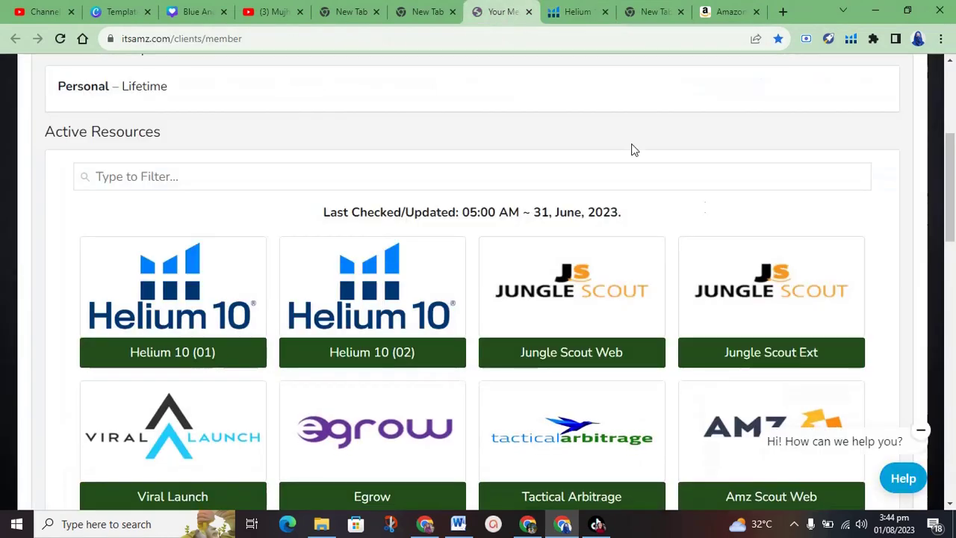
{"action": "left_click", "coordinate": [898, 480]}
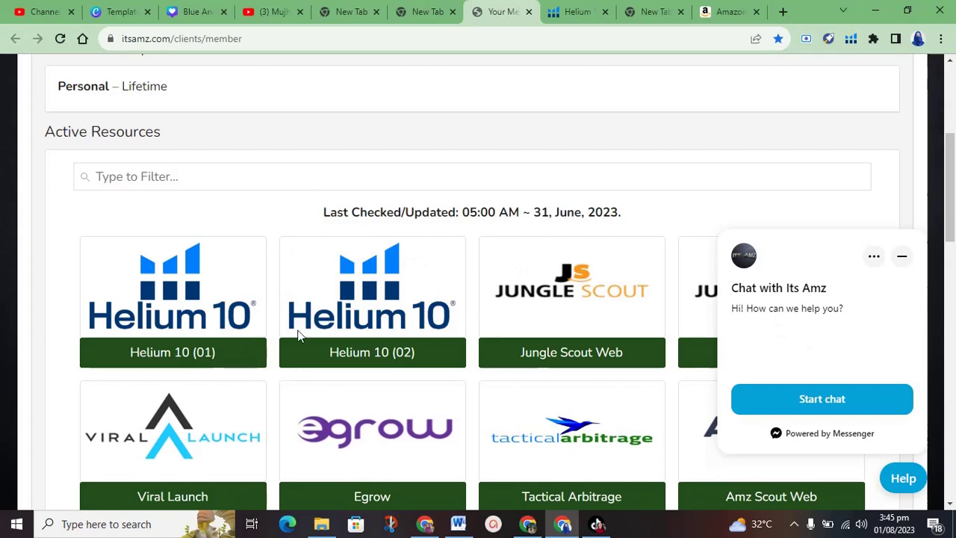
{"action": "scroll", "coordinate": [435, 303], "scroll_direction": "down", "scroll_amount": 6}
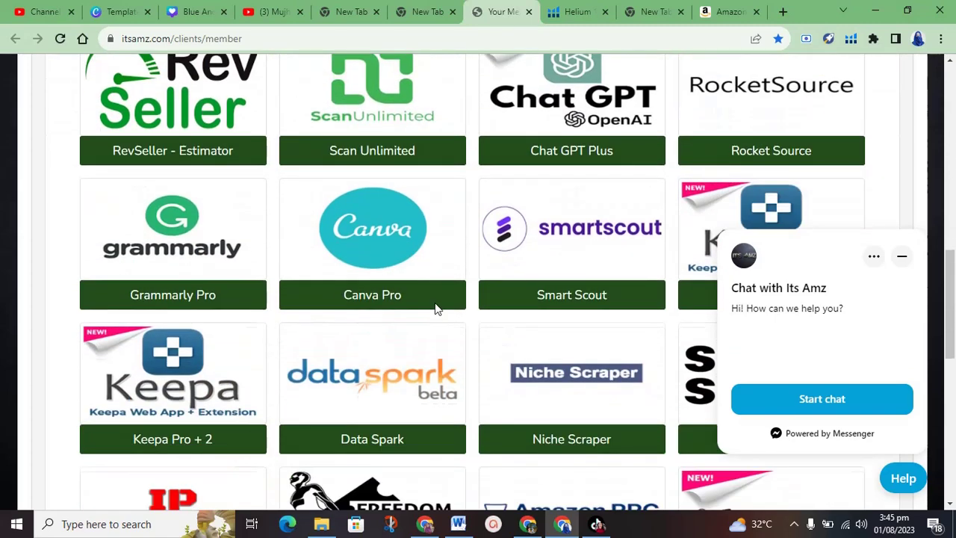
{"action": "scroll", "coordinate": [434, 307], "scroll_direction": "down", "scroll_amount": 5}
{"action": "scroll", "coordinate": [434, 308], "scroll_direction": "up", "scroll_amount": 3}
{"action": "scroll", "coordinate": [435, 306], "scroll_direction": "up", "scroll_amount": 8}
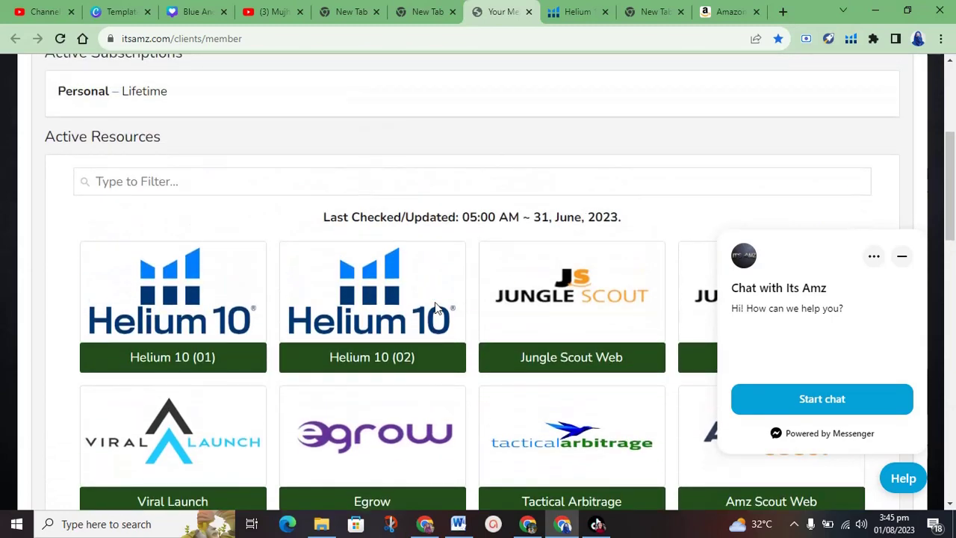
{"action": "scroll", "coordinate": [436, 307], "scroll_direction": "up", "scroll_amount": 3}
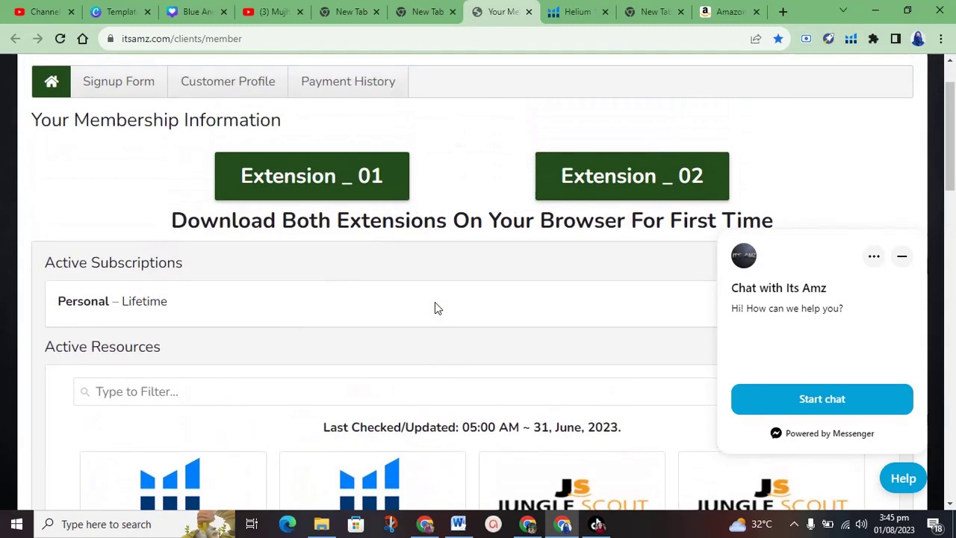
{"action": "scroll", "coordinate": [436, 308], "scroll_direction": "down", "scroll_amount": 5}
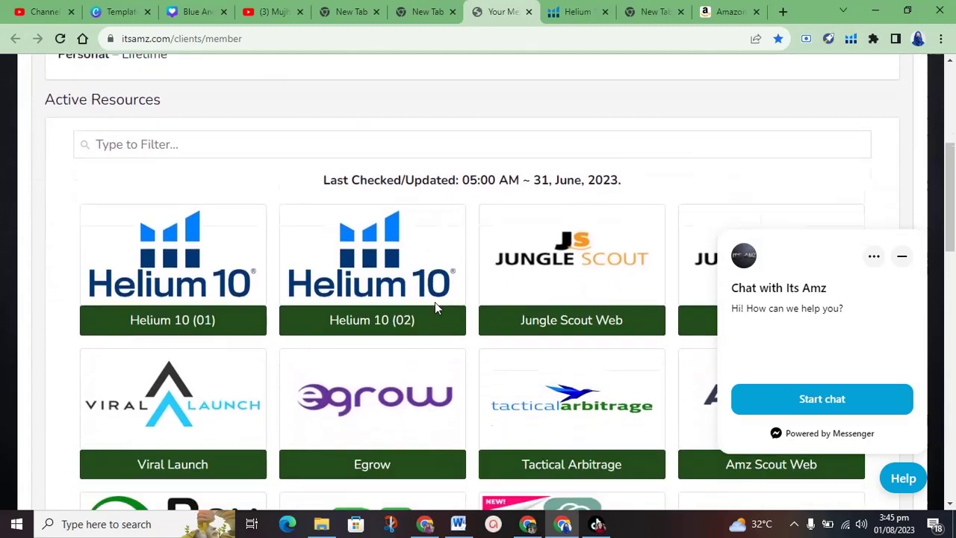
{"action": "scroll", "coordinate": [434, 301], "scroll_direction": "down", "scroll_amount": 3}
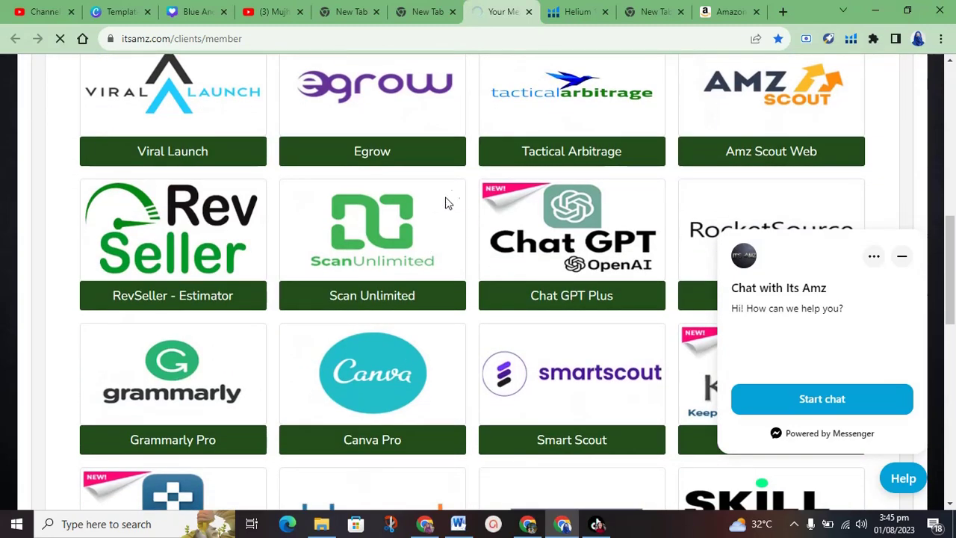
{"action": "left_click", "coordinate": [568, 16]}
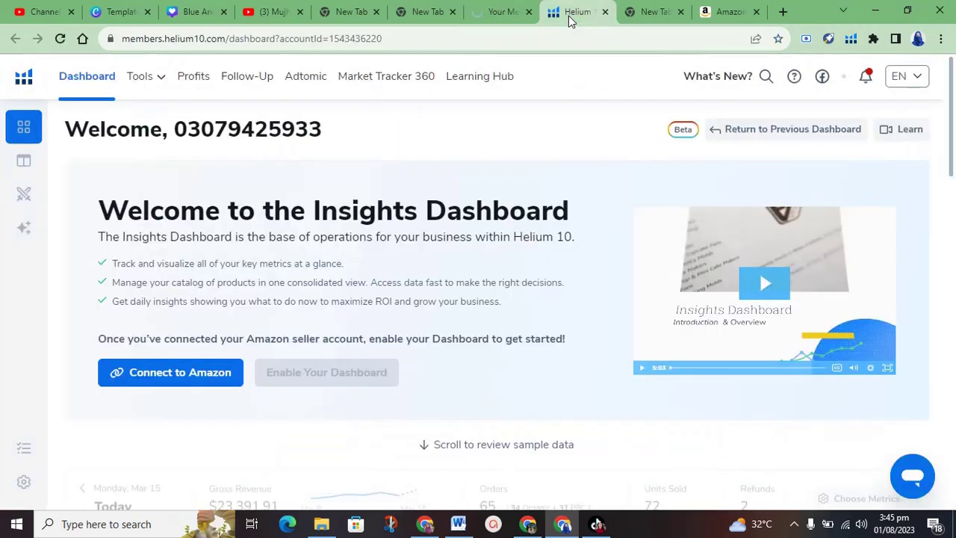